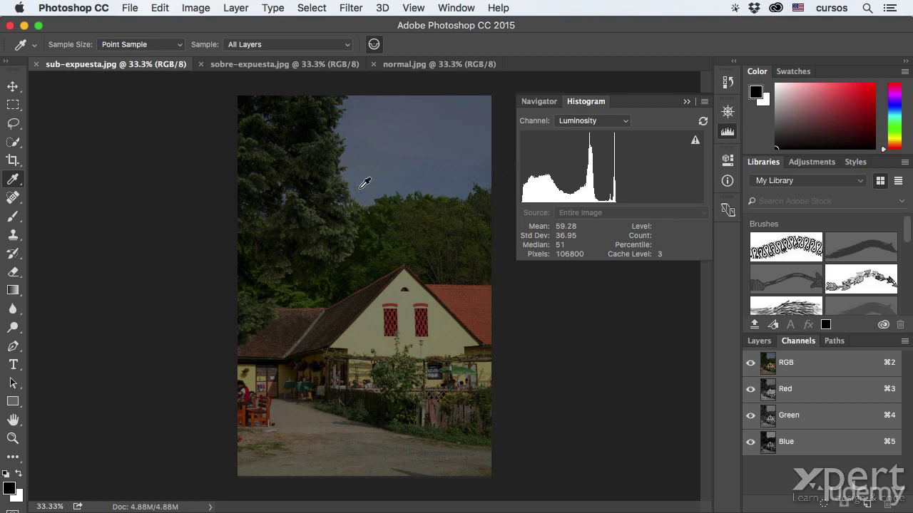
Refresh the under-exposed photo's histogram uncached (Mean 59.02) and read Level 152, Count 2
{"action": "left_click", "coordinate": [702, 122]}
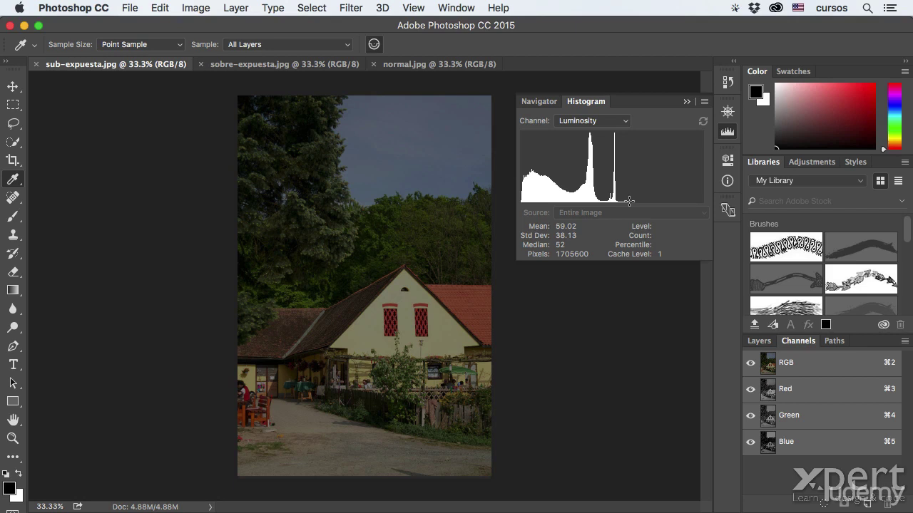
{"action": "left_click", "coordinate": [629, 201]}
Show sobre-expuesta.jpg and recompute its histogram from the full image: Mean 180.31, Median 192
{"action": "left_click", "coordinate": [247, 66]}
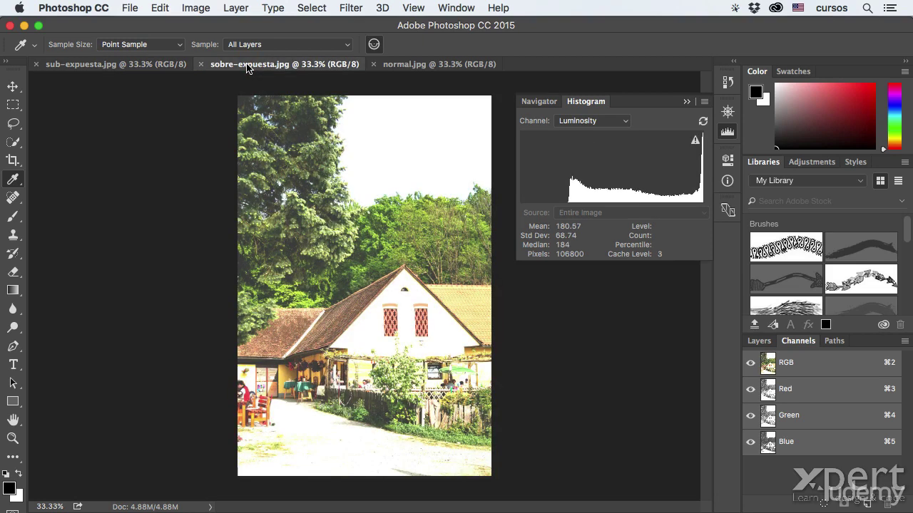
{"action": "left_click", "coordinate": [702, 123]}
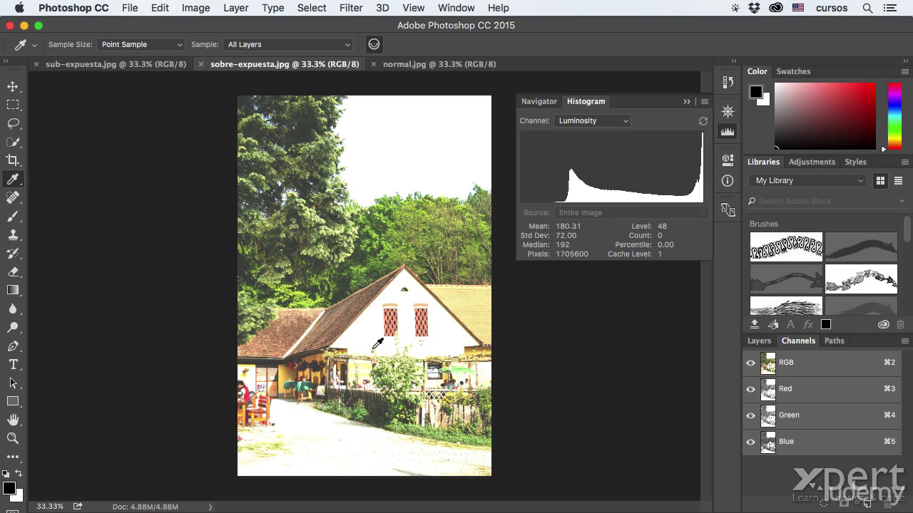
Switch to normal.jpg to view its full-range histogram: Mean 110.49, Median 97
{"action": "left_click", "coordinate": [393, 68]}
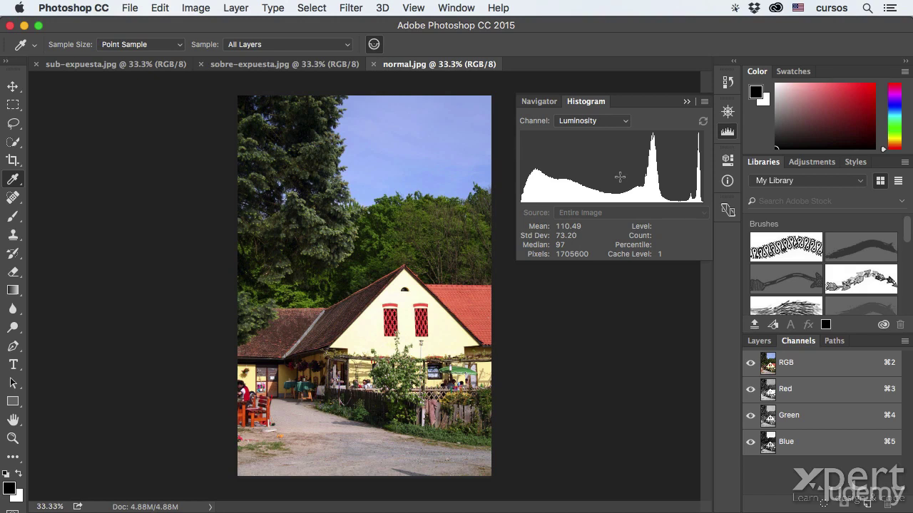
{"action": "left_click", "coordinate": [278, 65]}
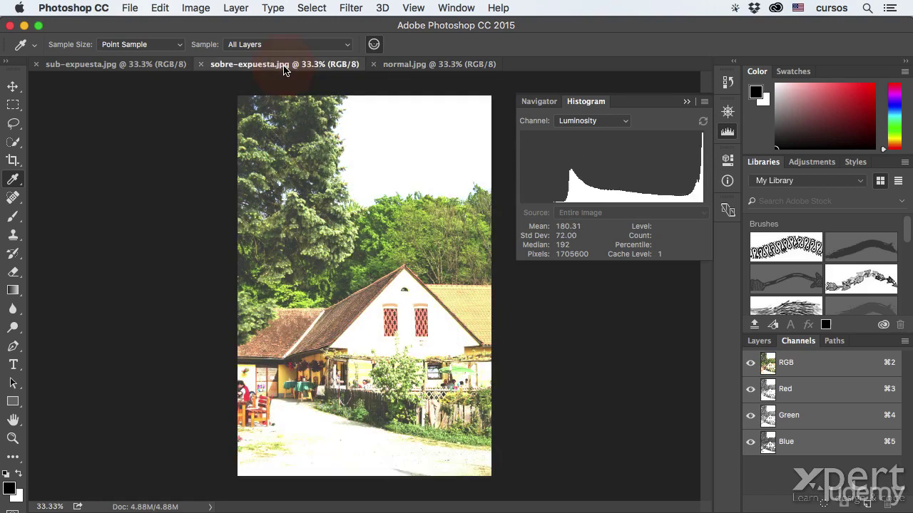
{"action": "left_click", "coordinate": [152, 64]}
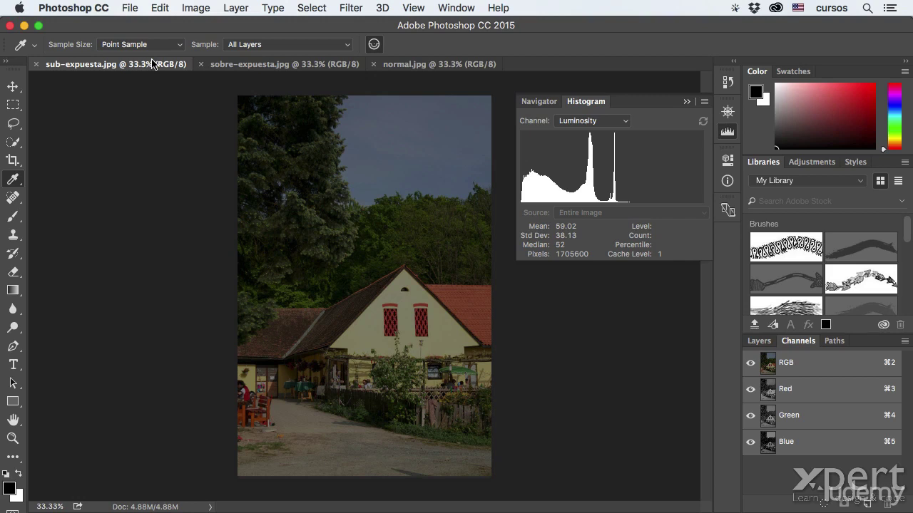
{"action": "left_click", "coordinate": [405, 65]}
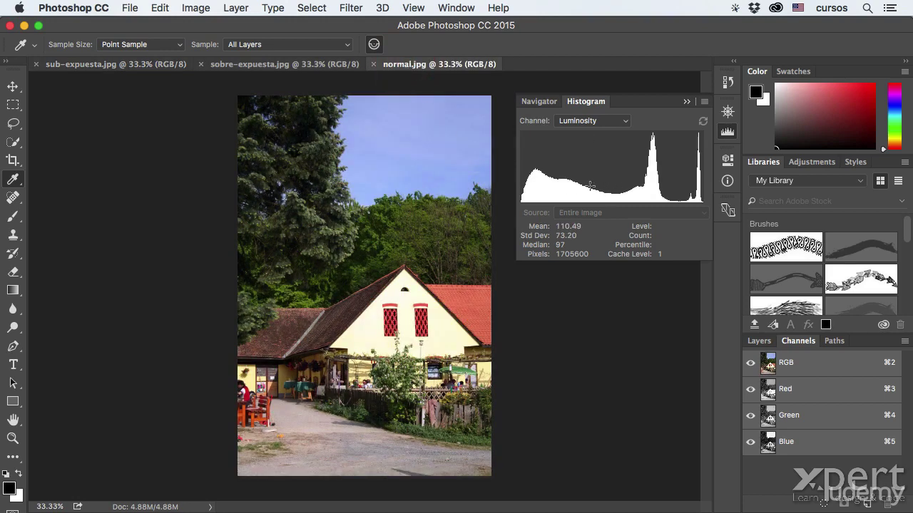